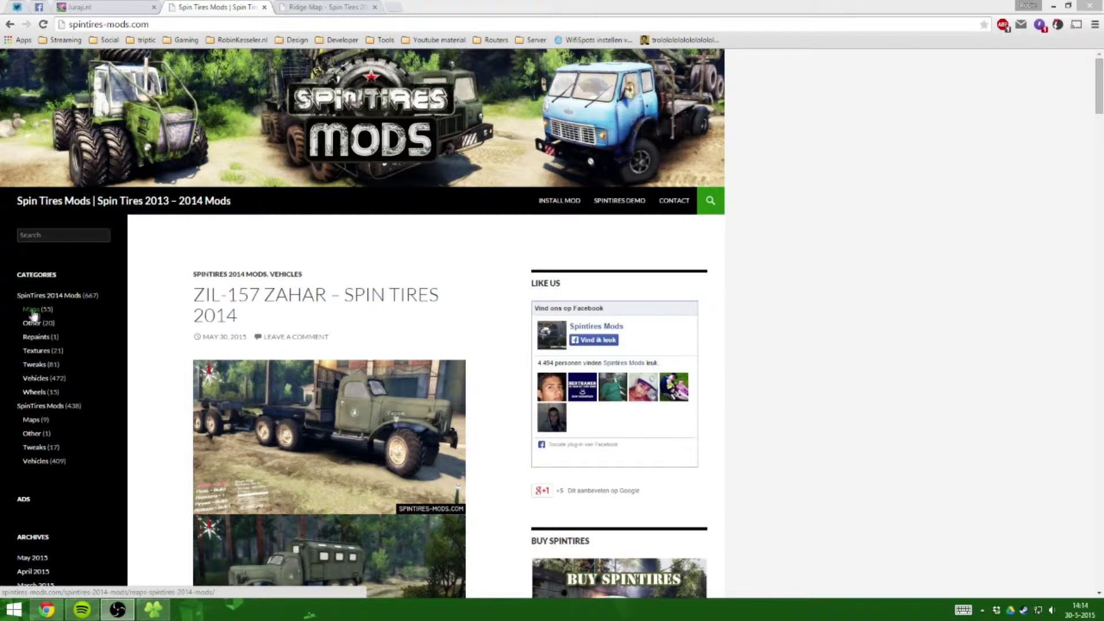
- Open the Maps (55) archive, scroll to the Ridge Map post, and highlight its supported version 19.03.15
left_click(32, 315)
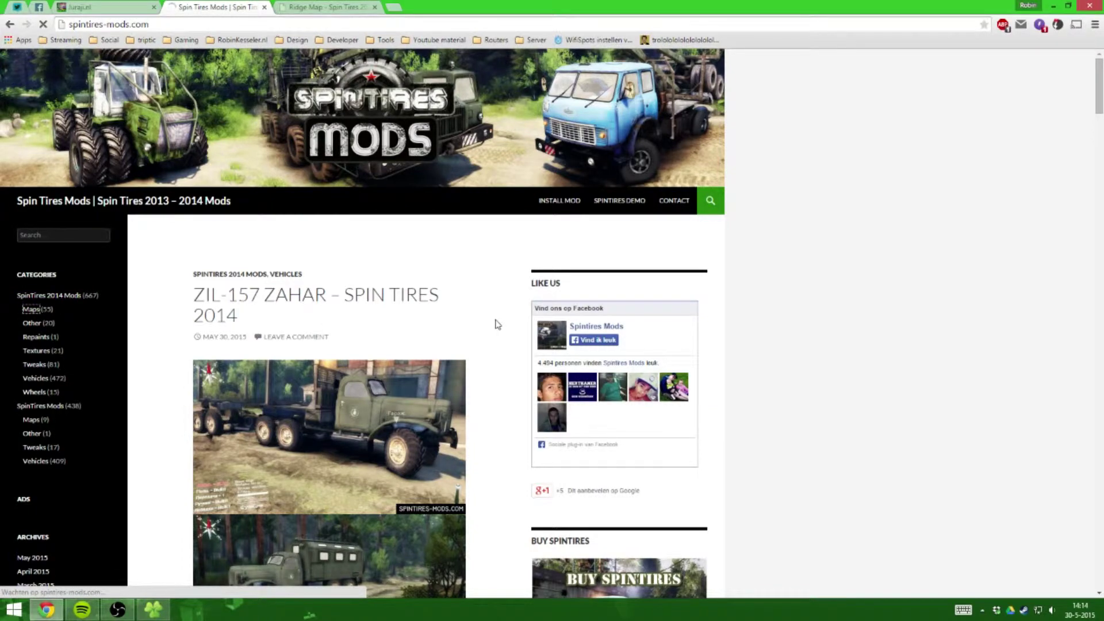
scroll(508, 356, "down", 15)
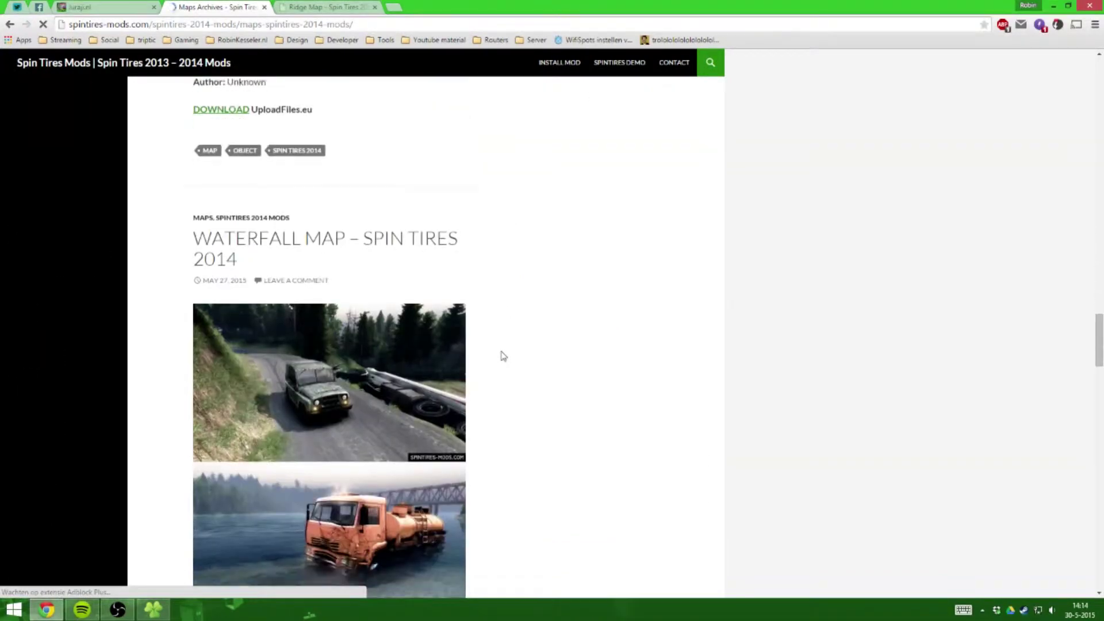
scroll(489, 340, "down", 10)
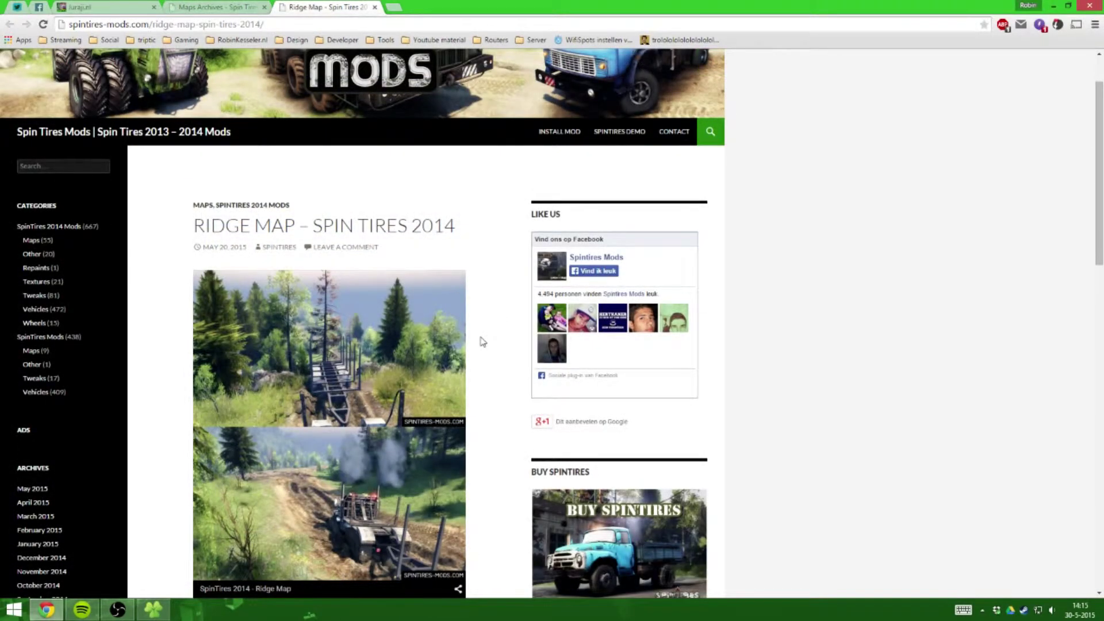
scroll(482, 341, "down", 2)
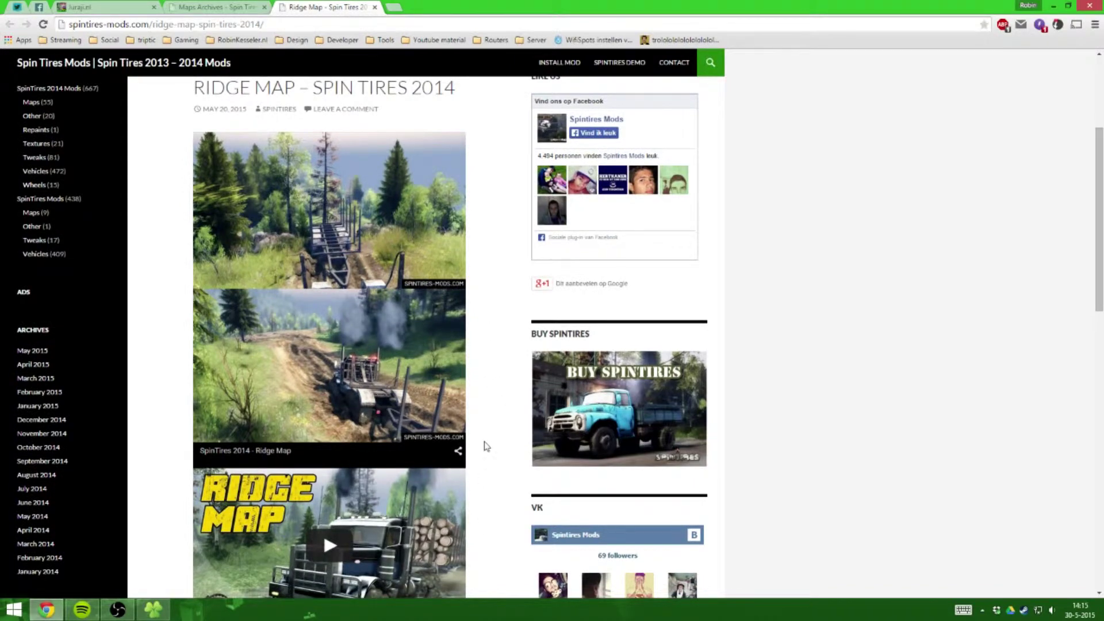
scroll(484, 406, "up", 3)
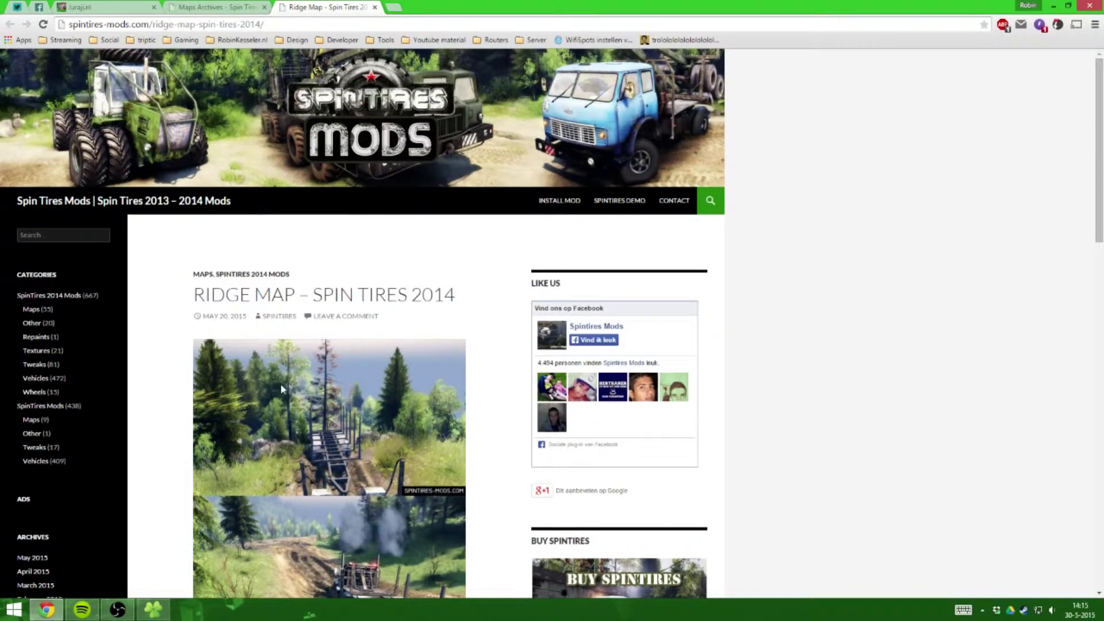
scroll(282, 388, "down", 5)
scroll(281, 390, "down", 2)
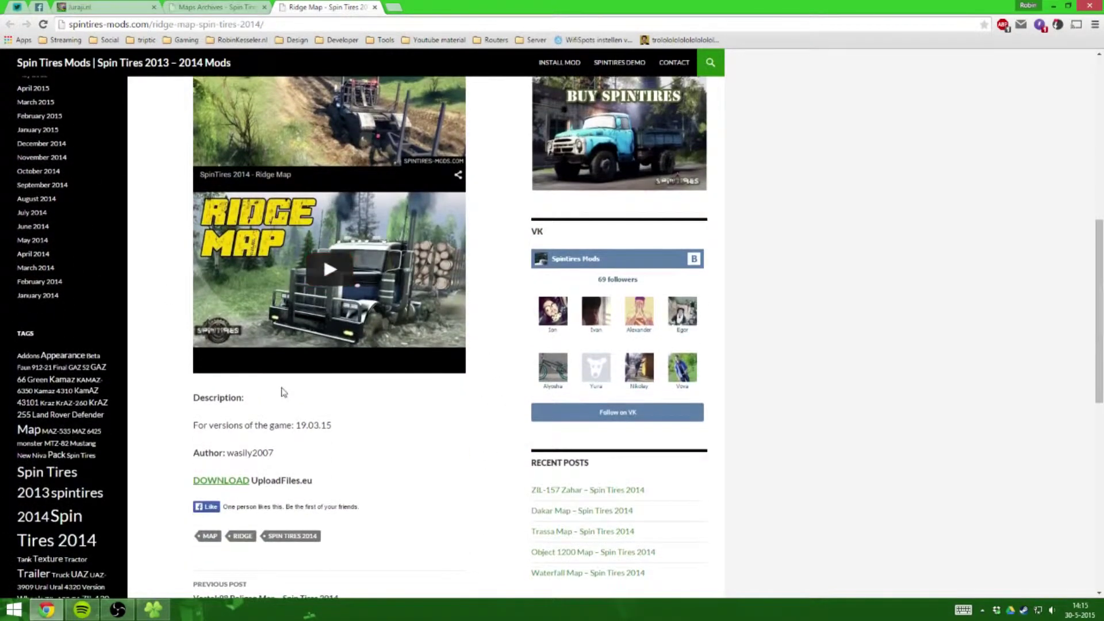
scroll(281, 392, "up", 1)
scroll(323, 477, "down", 1)
left_click_drag(297, 426, 343, 426)
left_click(315, 439)
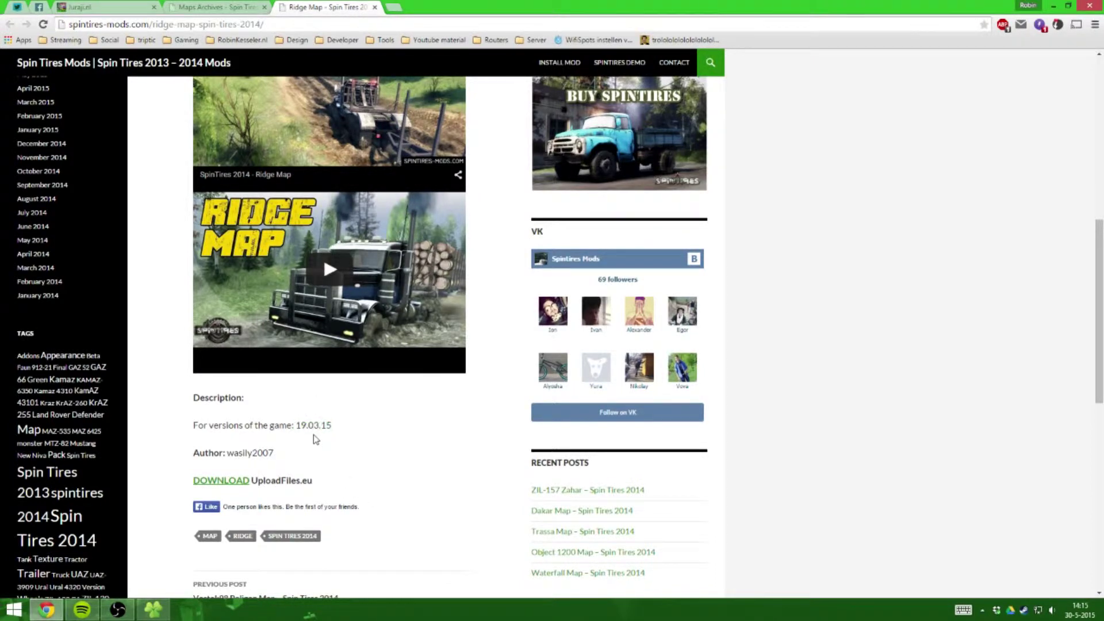
- Download level_Ridge_latest_stable.7z (32.0 MB) from UploadFiles.eu through FREE DOWNLOAD and DOWNLOAD FILE
middle_click(230, 488)
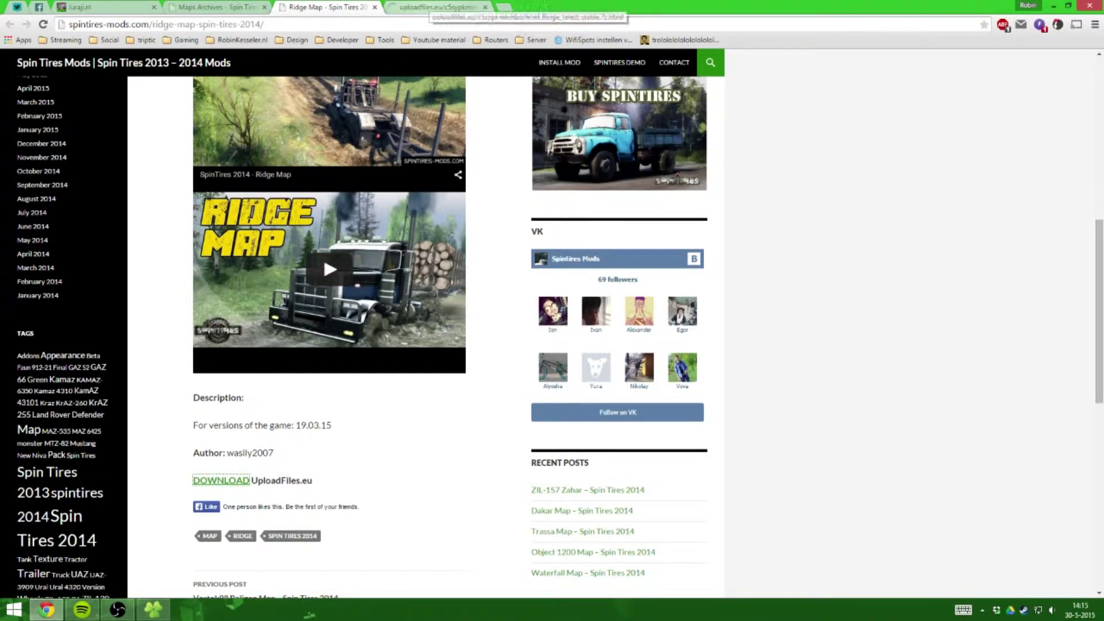
left_click(437, 7)
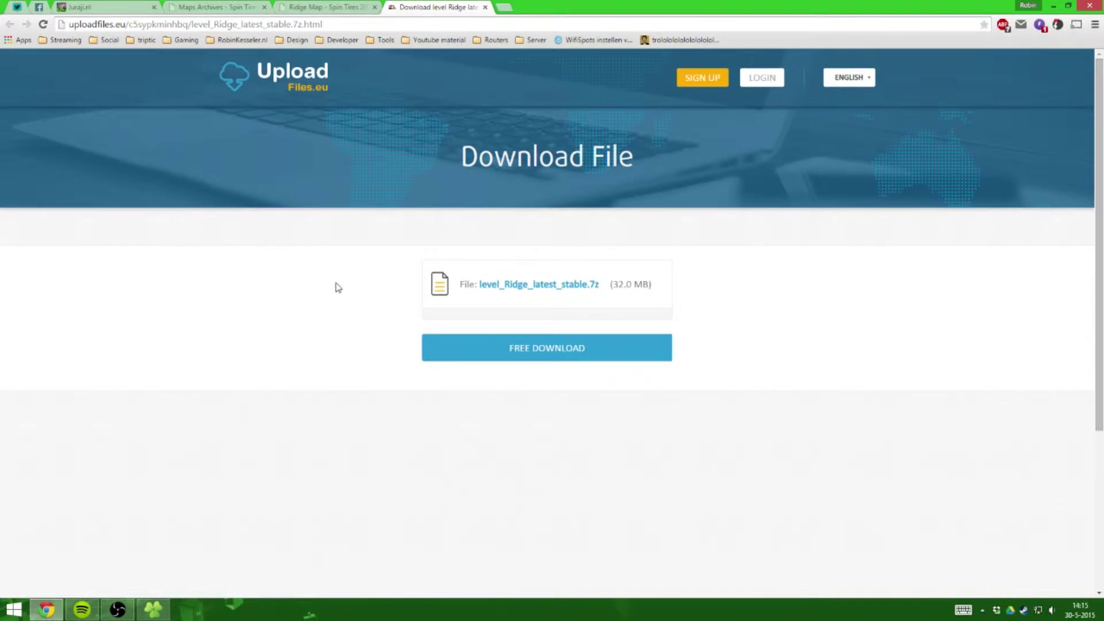
left_click(592, 357)
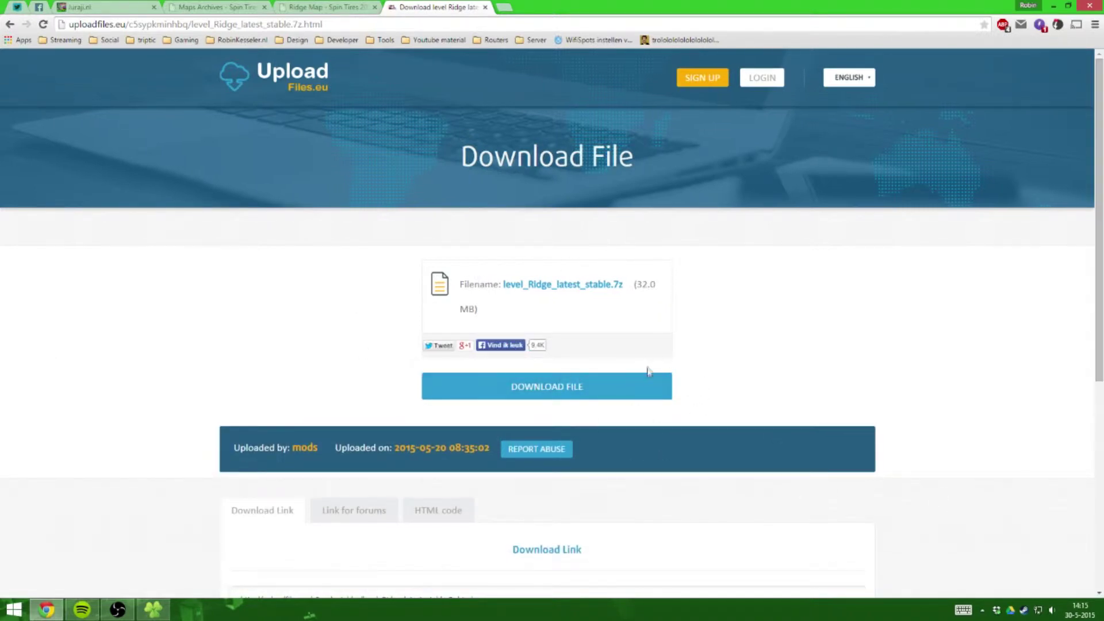
left_click(579, 395)
- Open the desktop's level_Ridge_latest_stable.7z in WinRAR and move Explorer up to the Steam folder
left_click(1055, 5)
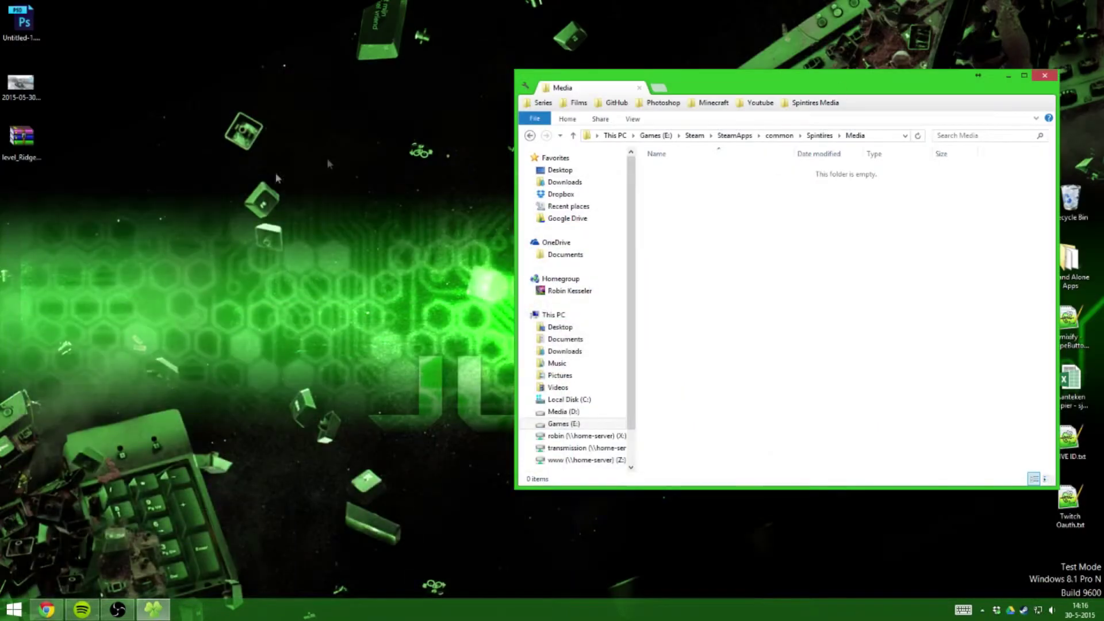
left_click(23, 141)
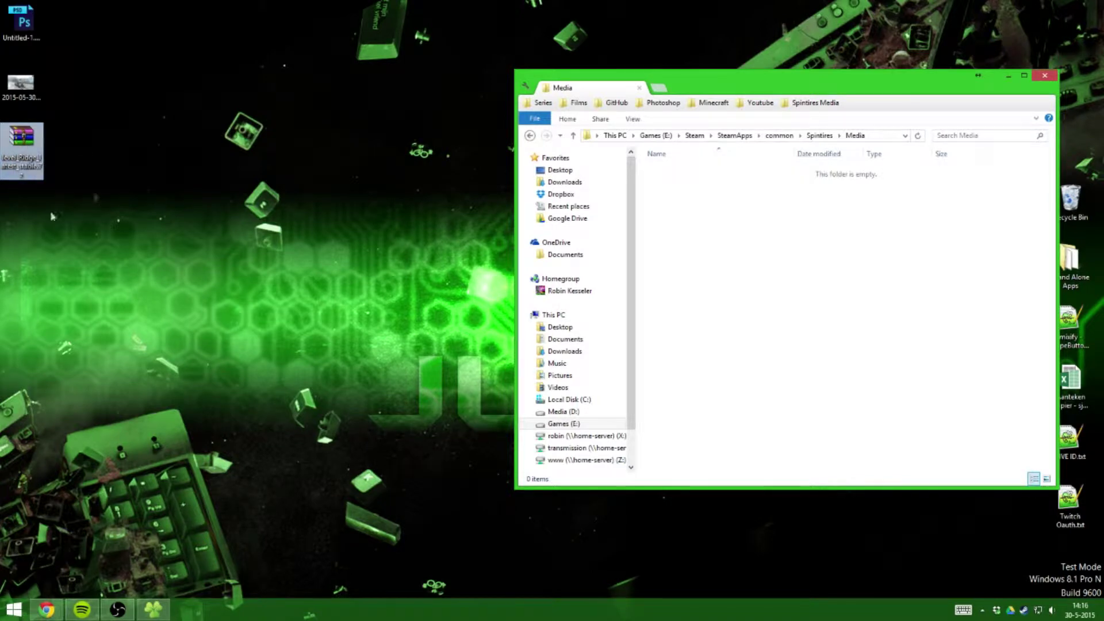
double_click(23, 144)
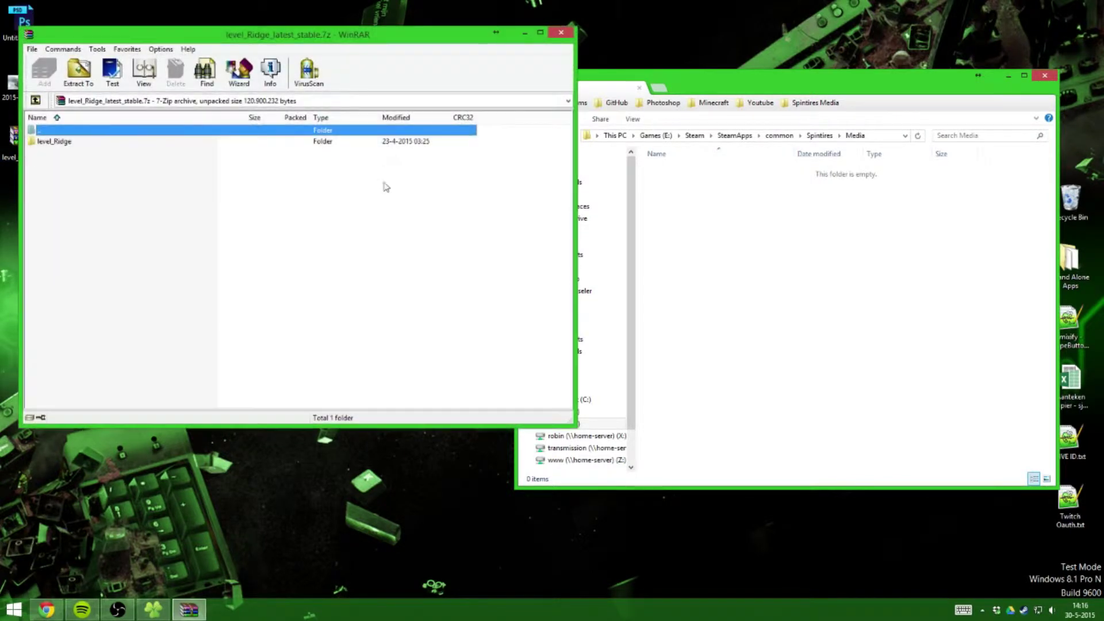
left_click(790, 90)
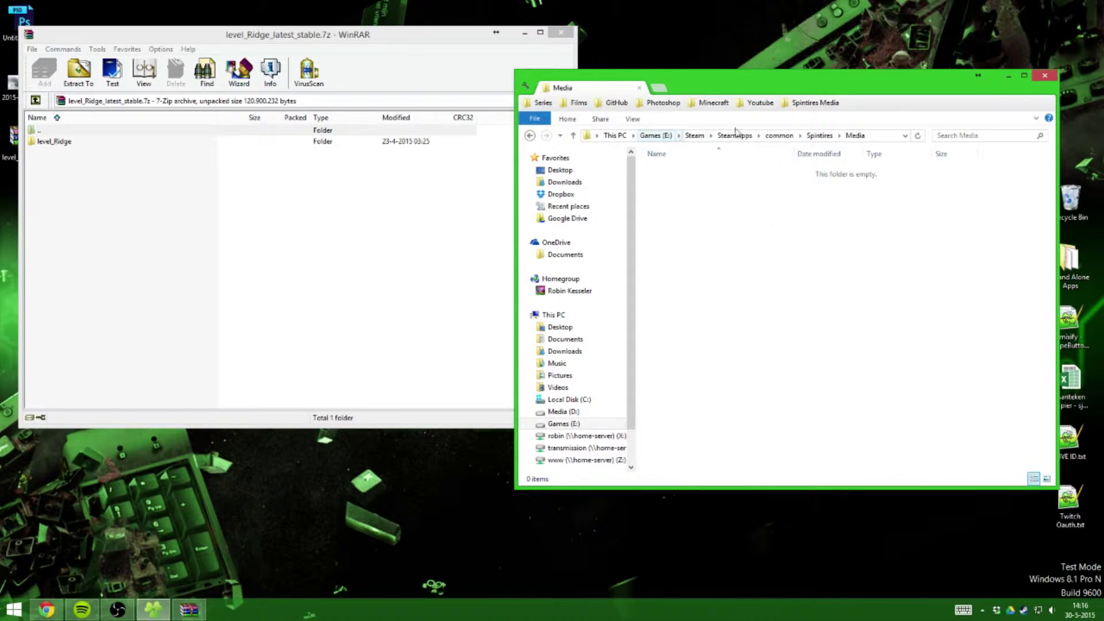
left_click(694, 135)
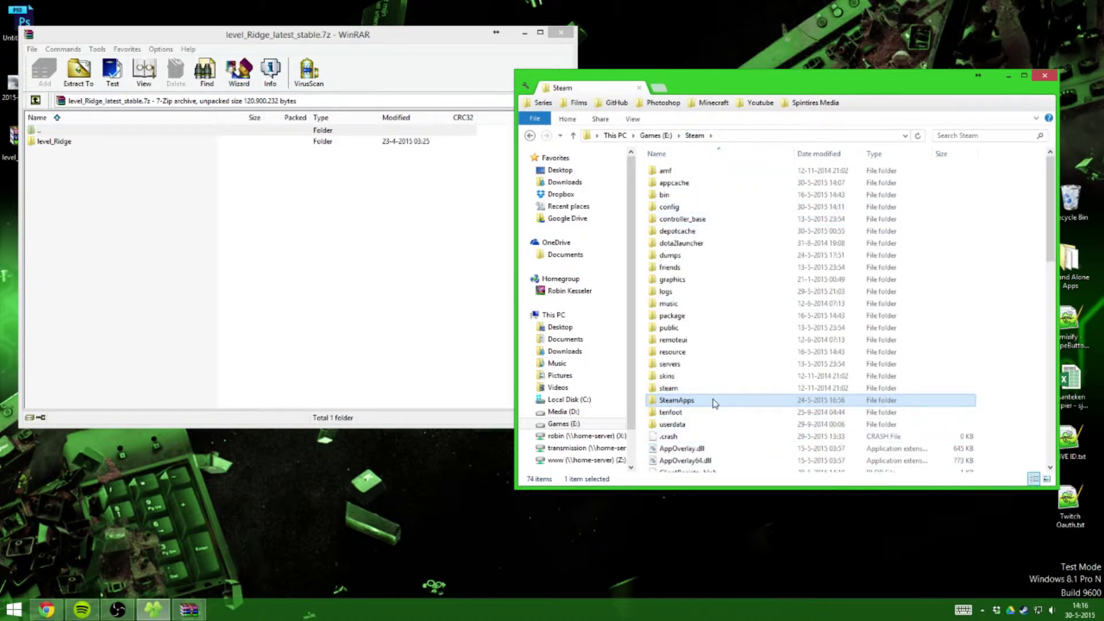
double_click(714, 403)
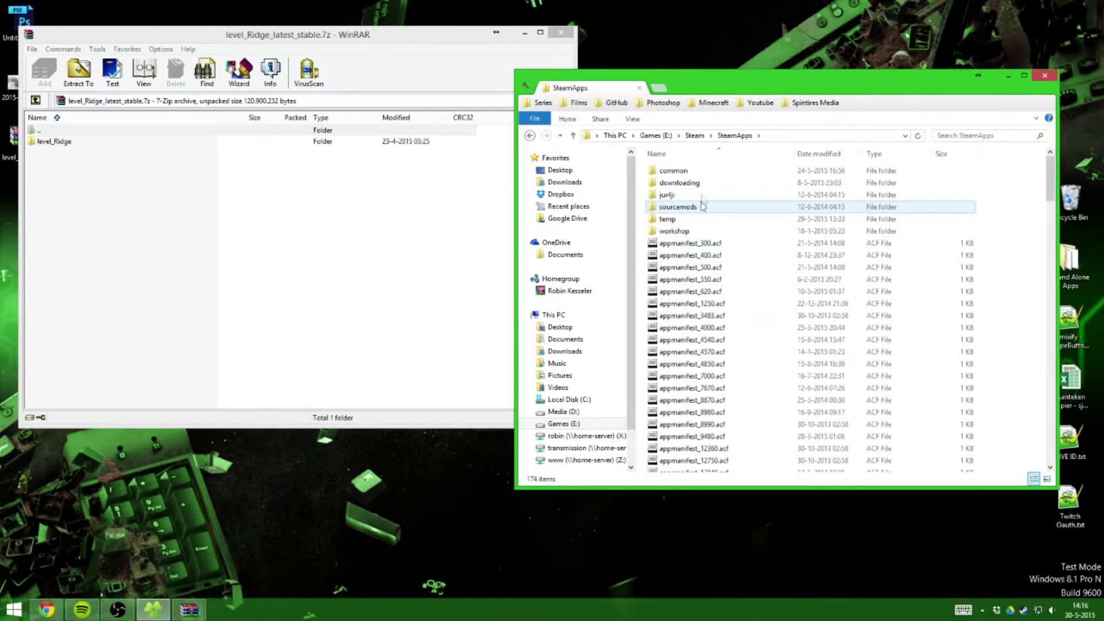
left_click(697, 175)
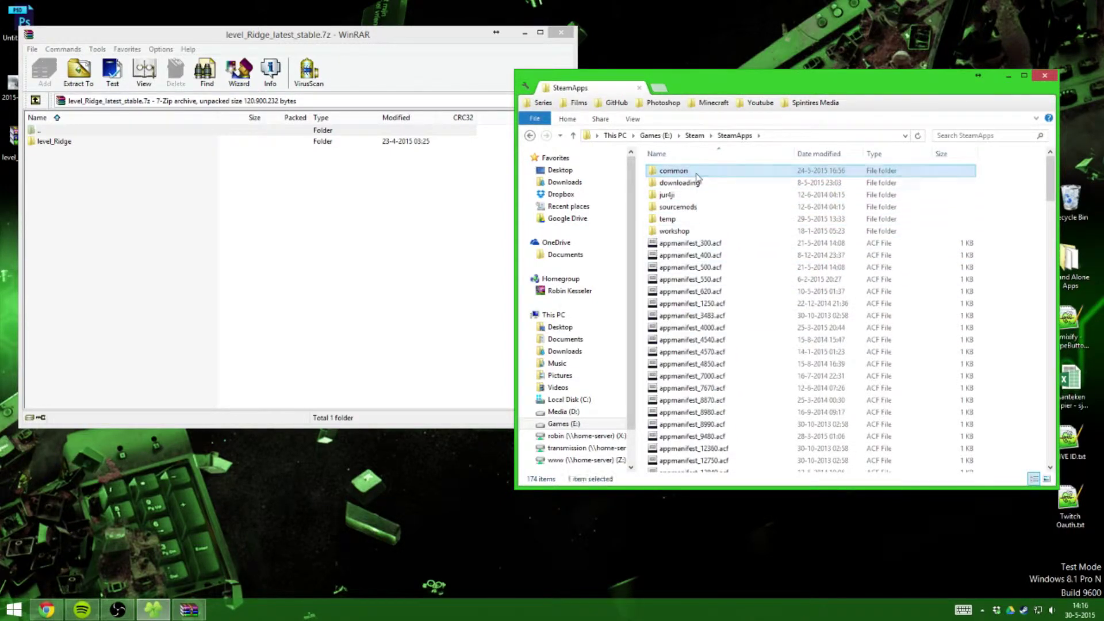
double_click(696, 174)
left_click(707, 364)
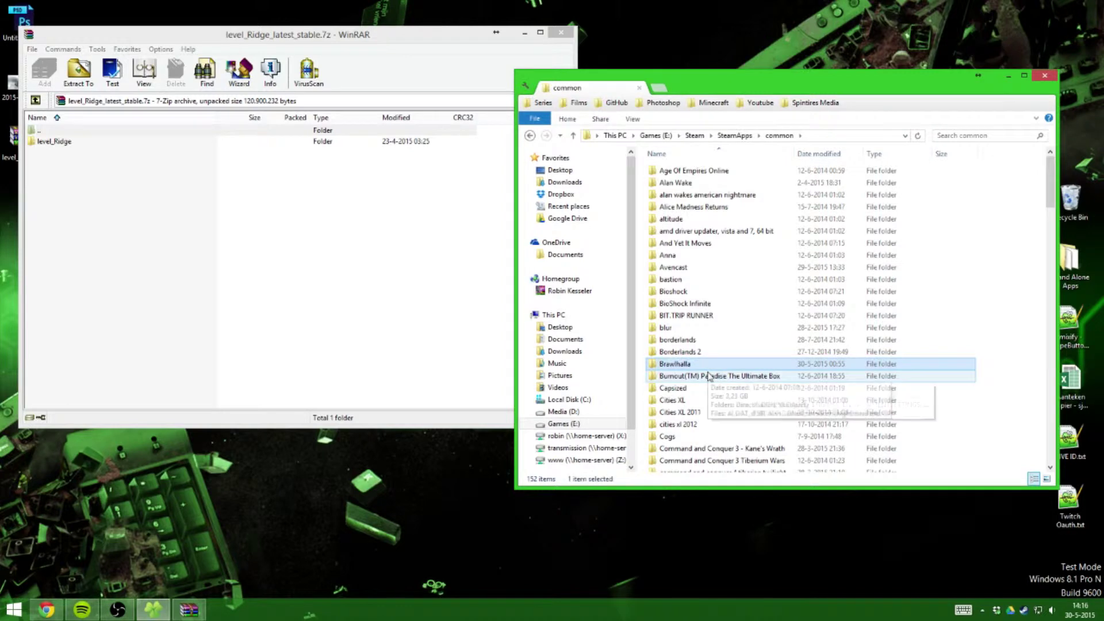
type("spi")
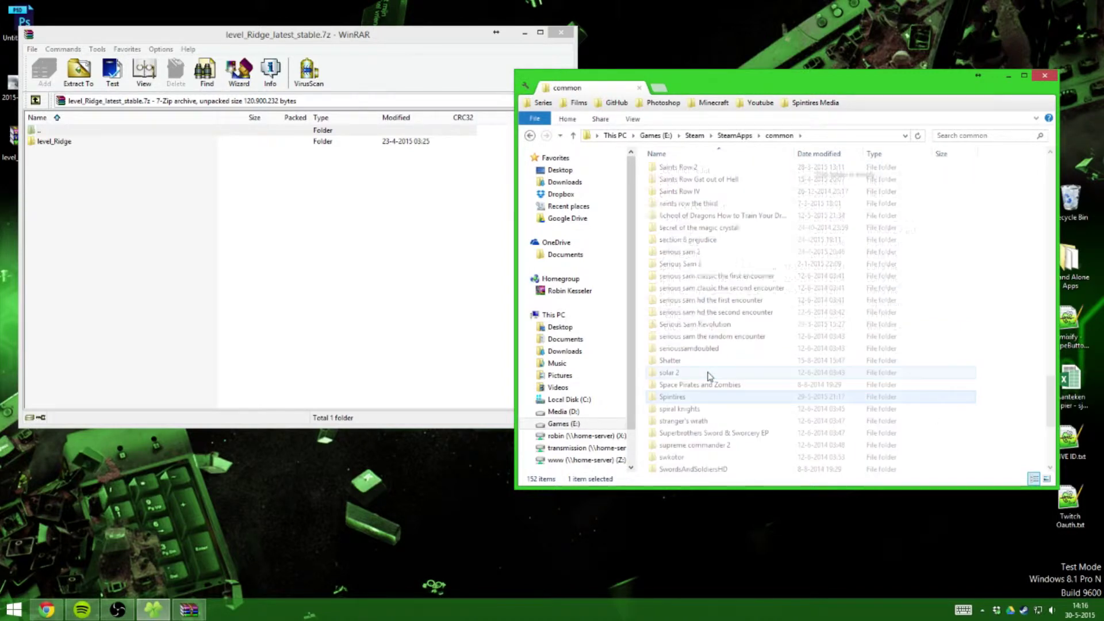
key("Return")
double_click(679, 184)
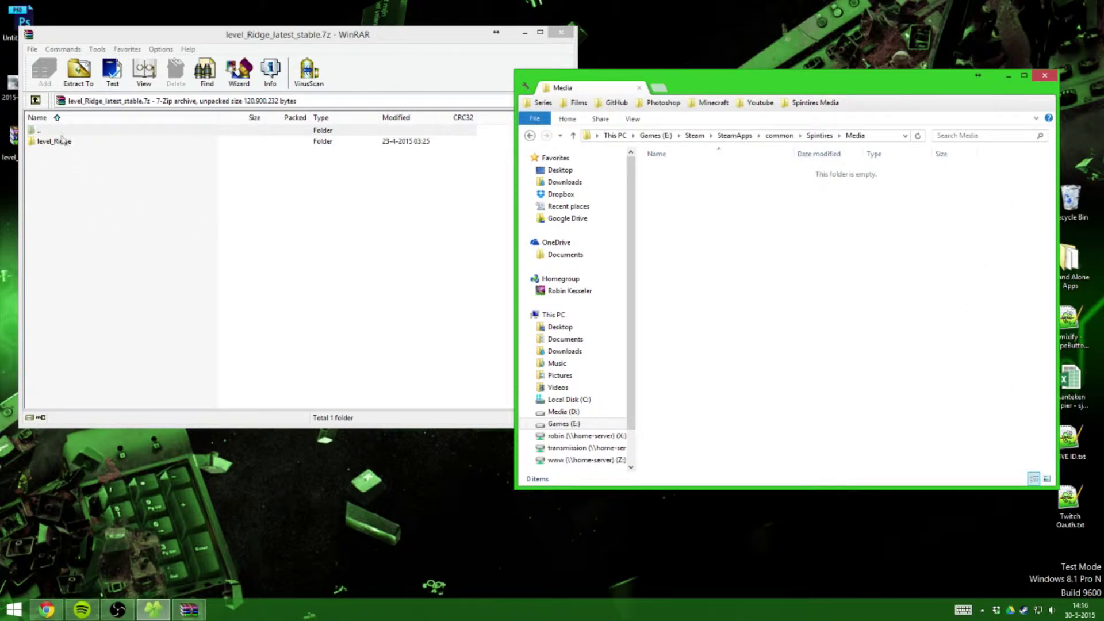
left_click(101, 175)
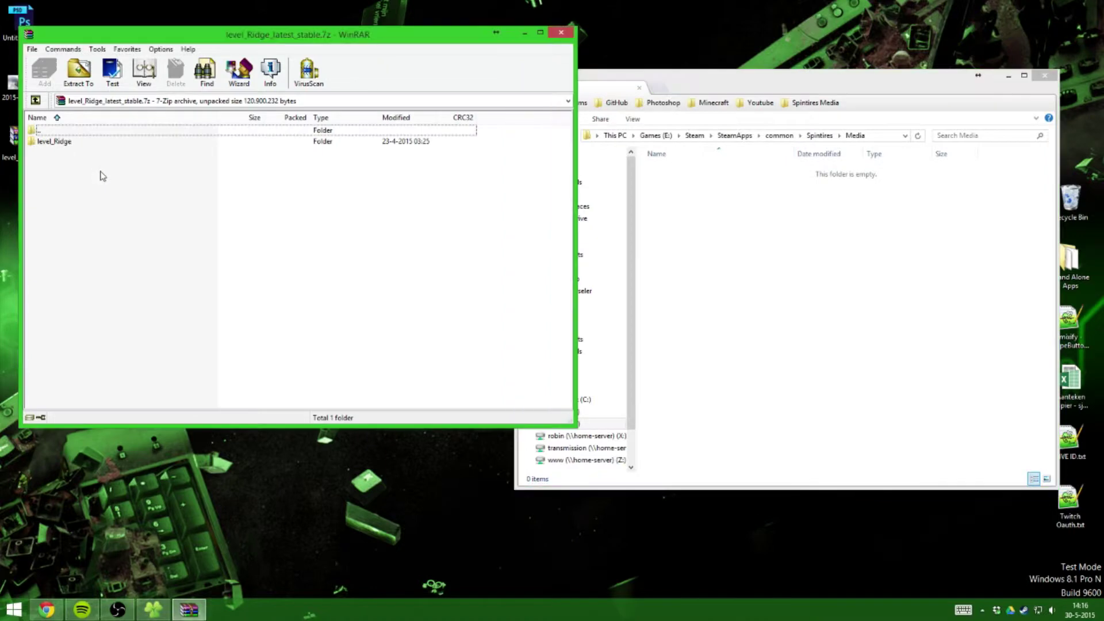
- Open Spintires\Media in Explorer and the archive's level_Ridge\media folder in WinRAR
left_click(63, 144)
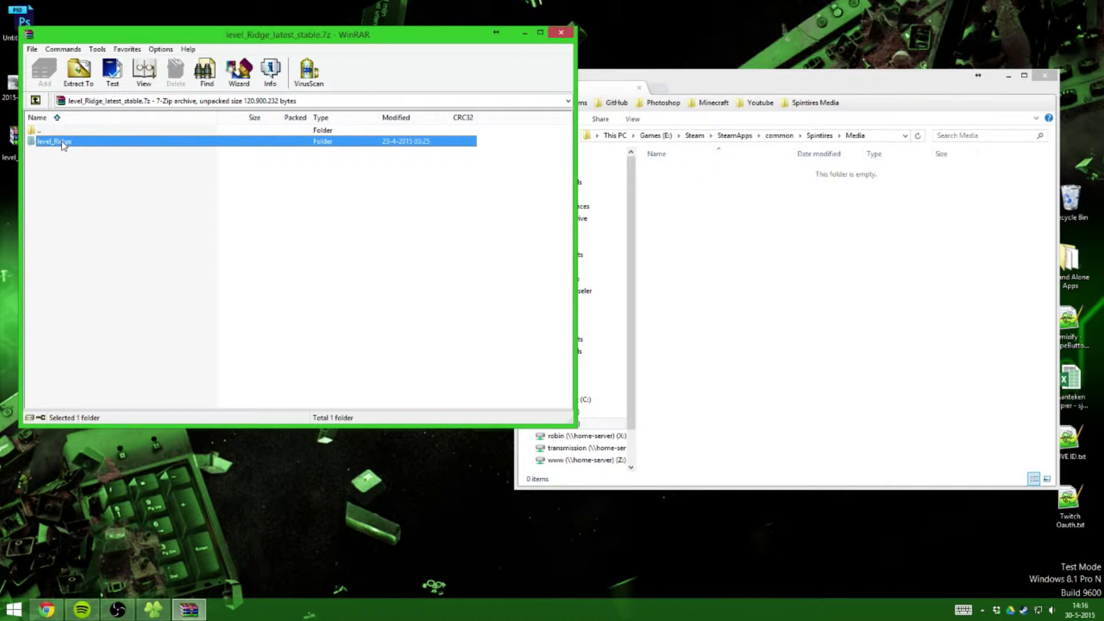
double_click(63, 144)
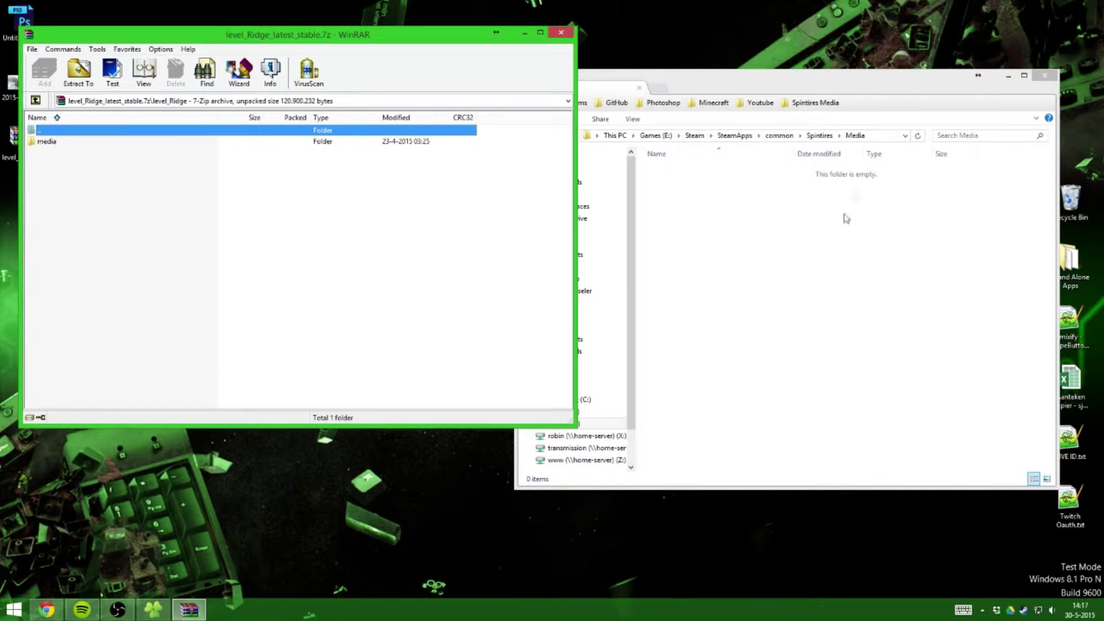
left_click(820, 136)
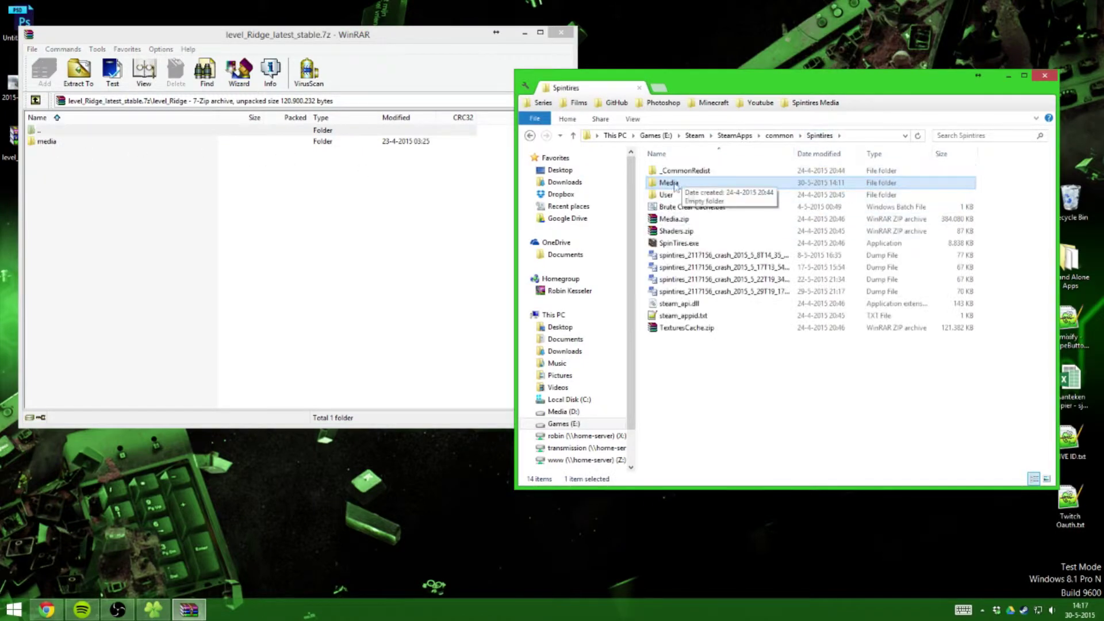
double_click(670, 182)
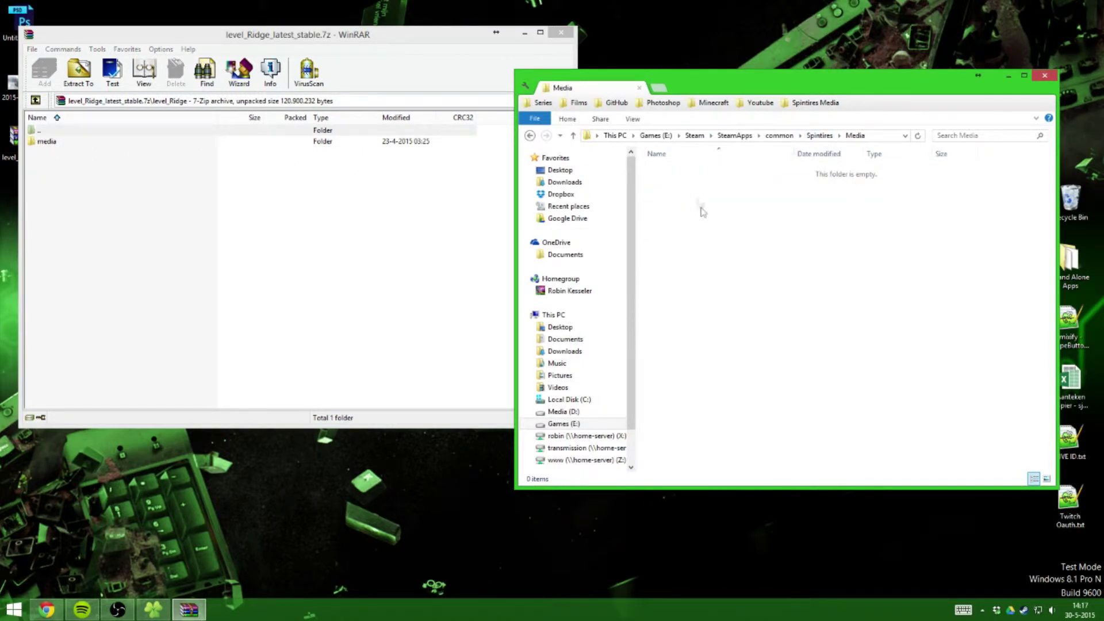
left_click(57, 144)
double_click(58, 144)
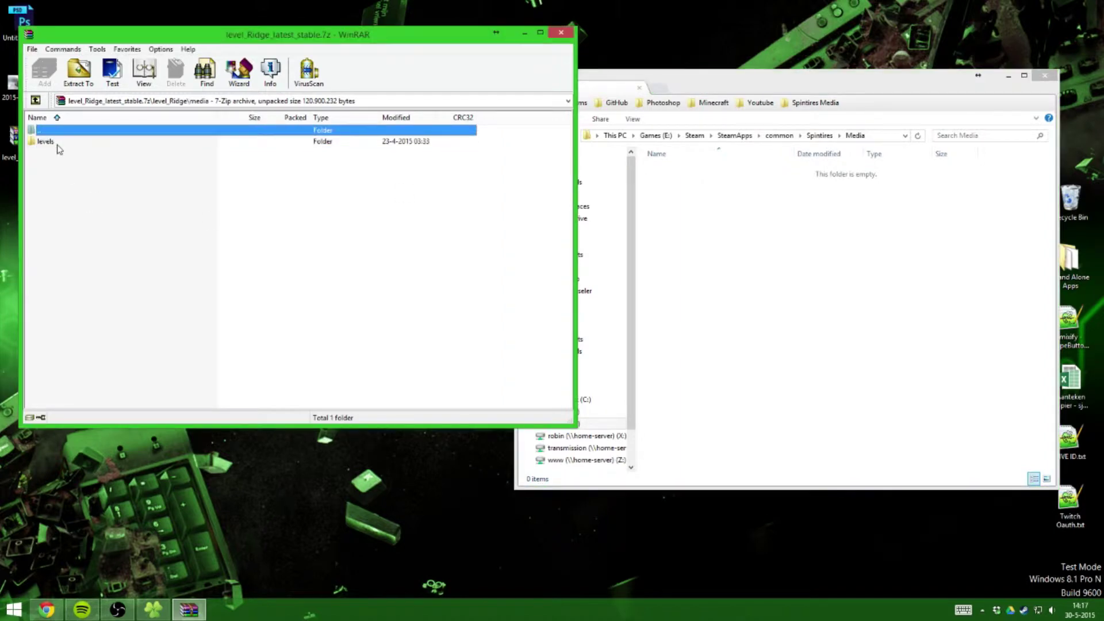
- Drag the levels folder into Media and confirm it holds maps and level_ridge.stg
left_click(44, 142)
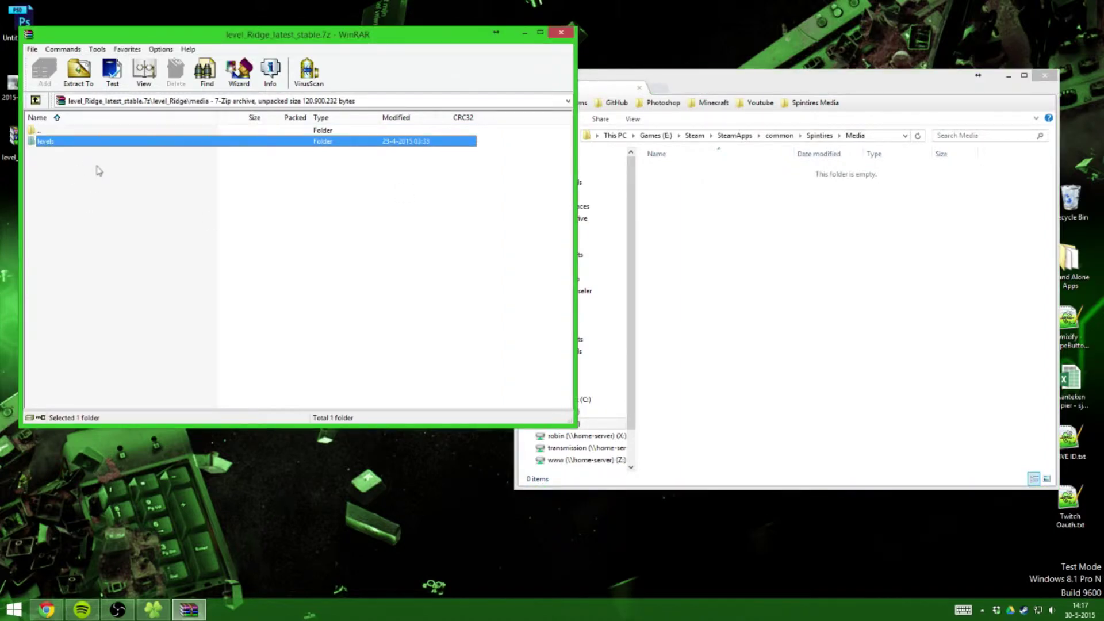
left_click_drag(44, 142, 784, 229)
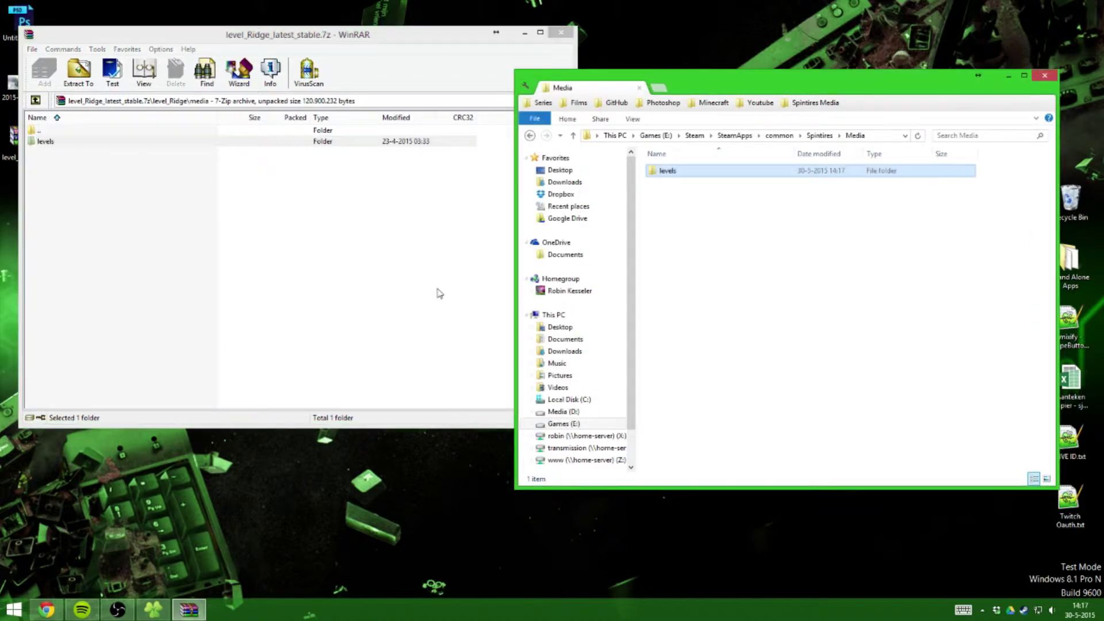
double_click(731, 175)
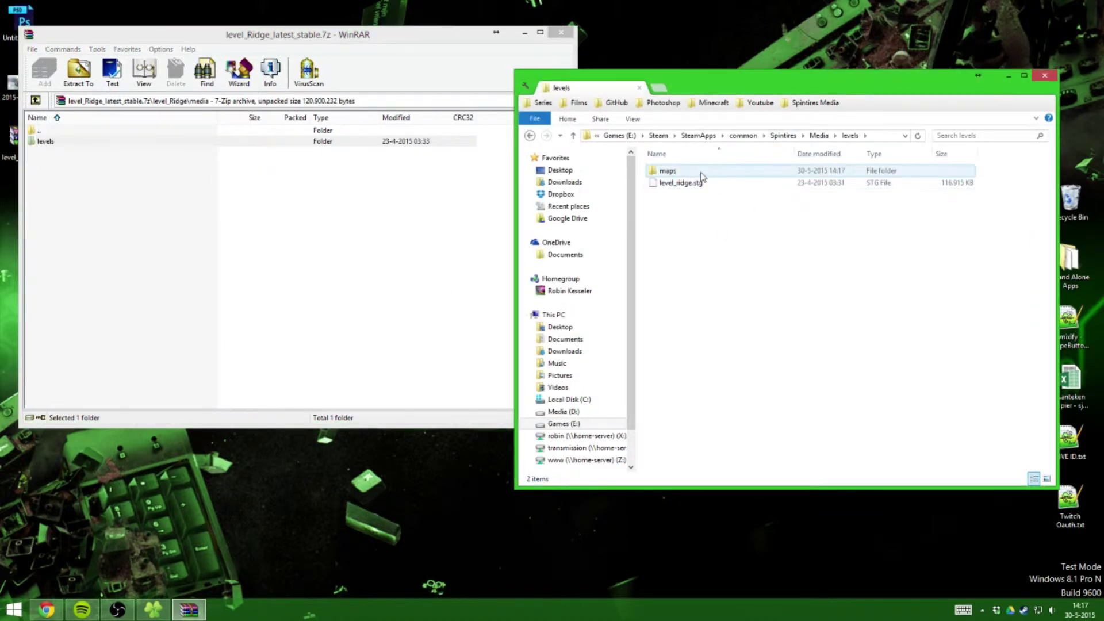
key("BackSpace")
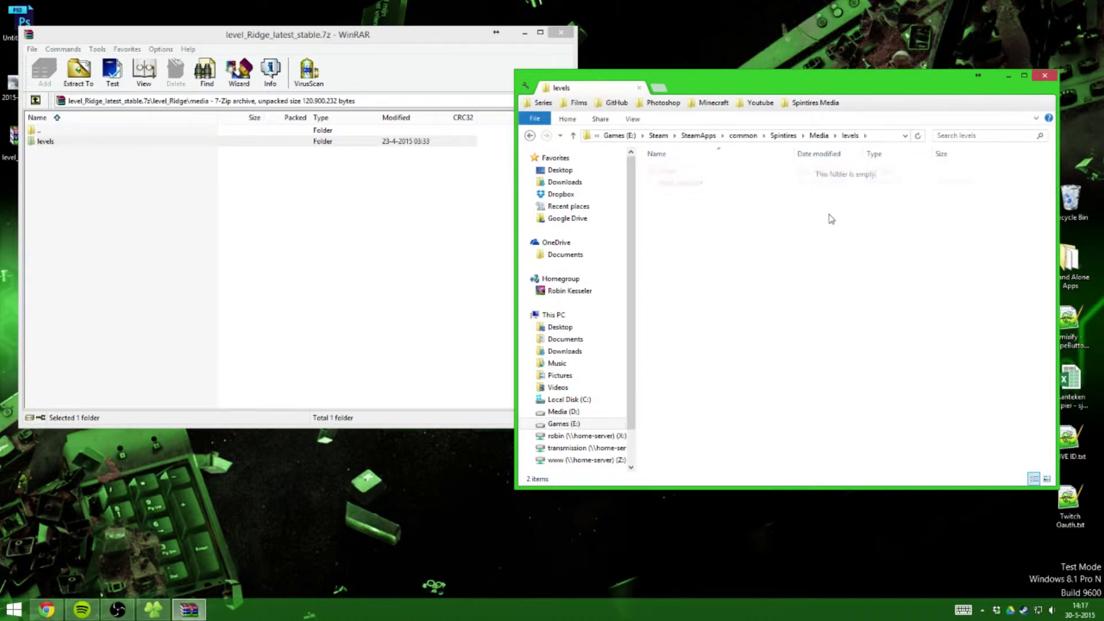
- Launch Spintires from the Steam tray and start a new singleplayer game on level_ridge
right_click(1023, 613)
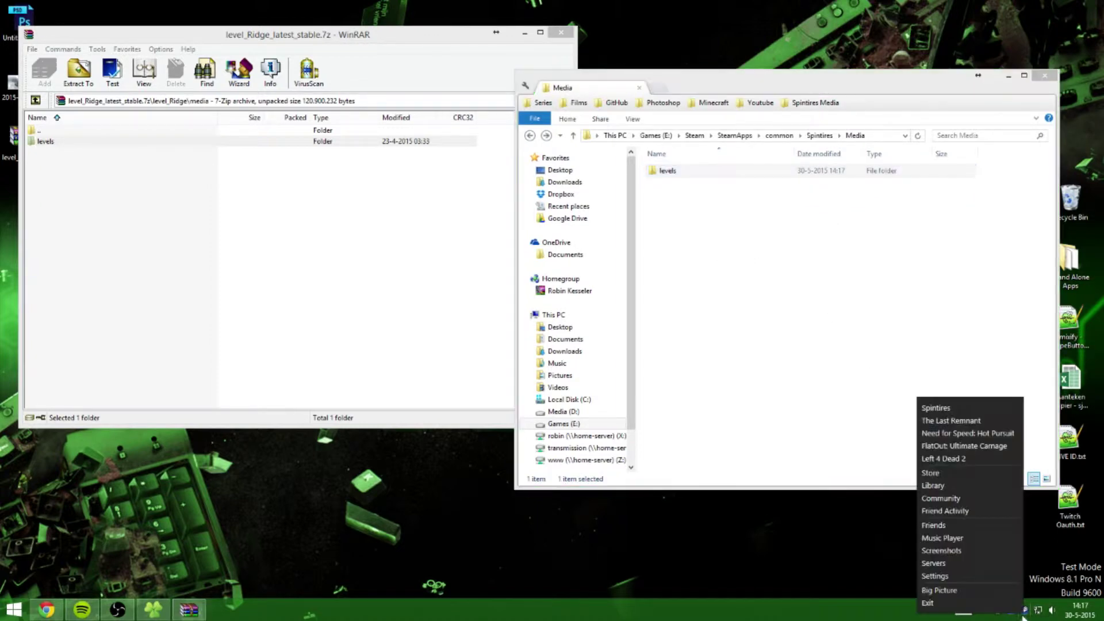
left_click(975, 409)
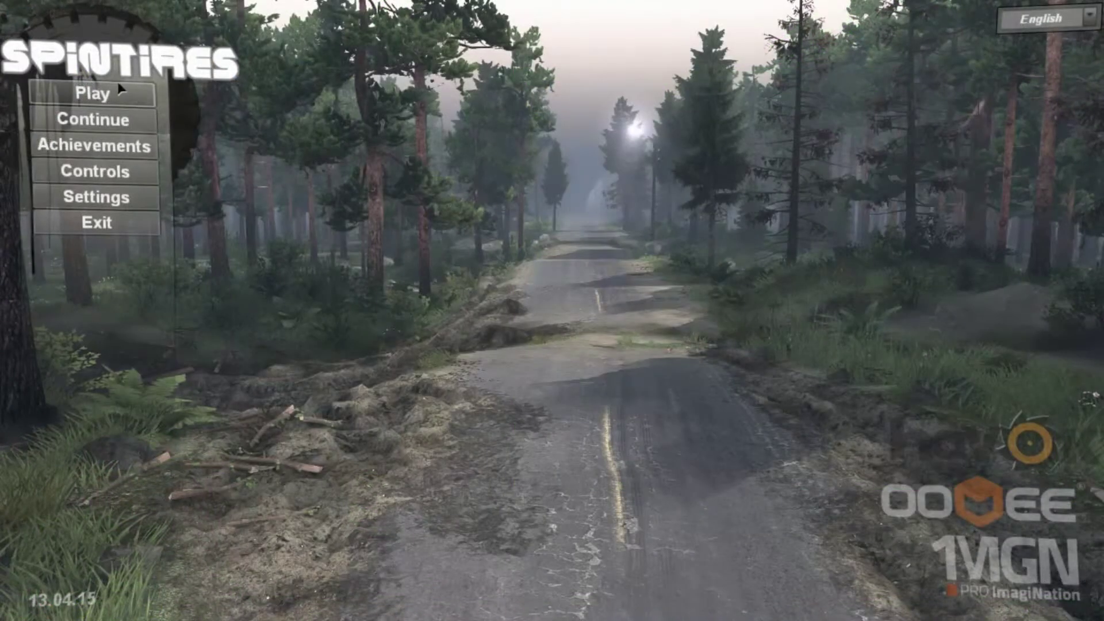
left_click(118, 92)
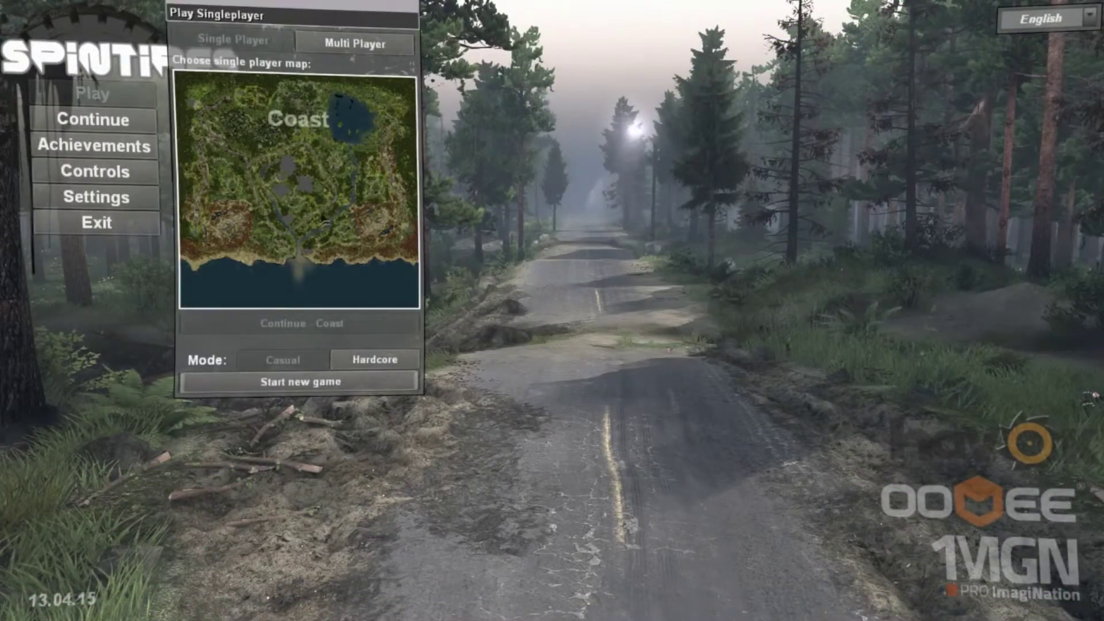
left_click(326, 220)
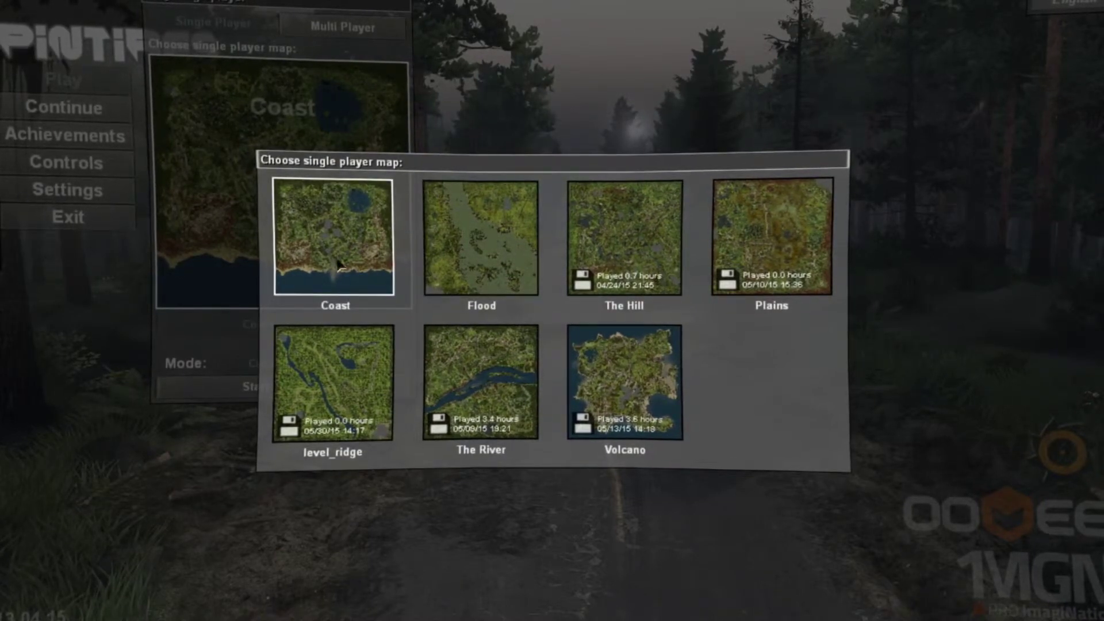
left_click(340, 393)
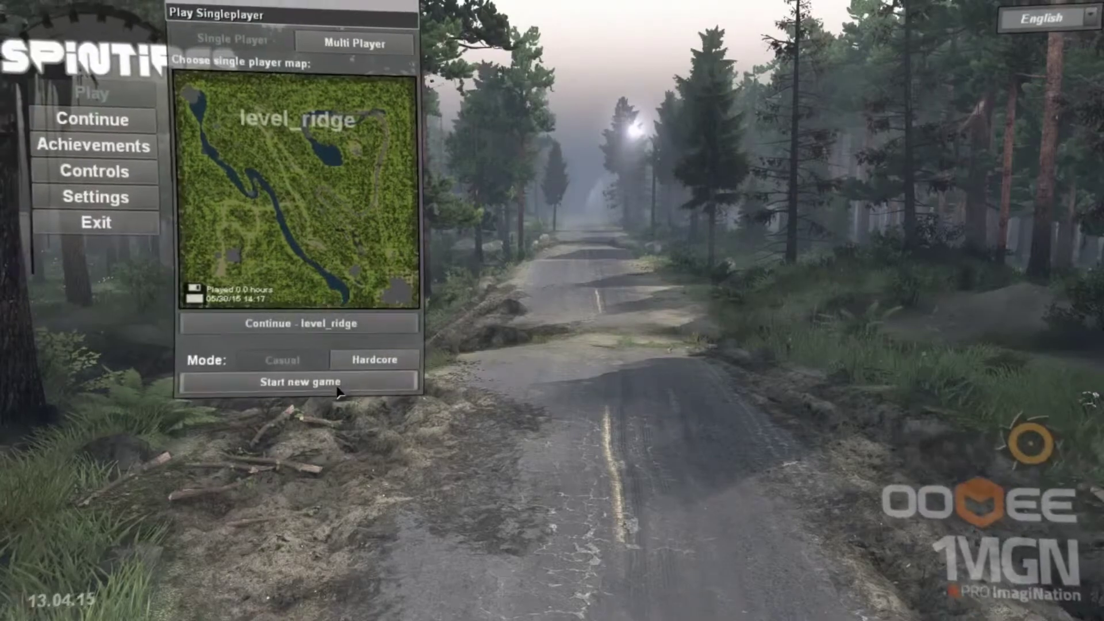
left_click(355, 378)
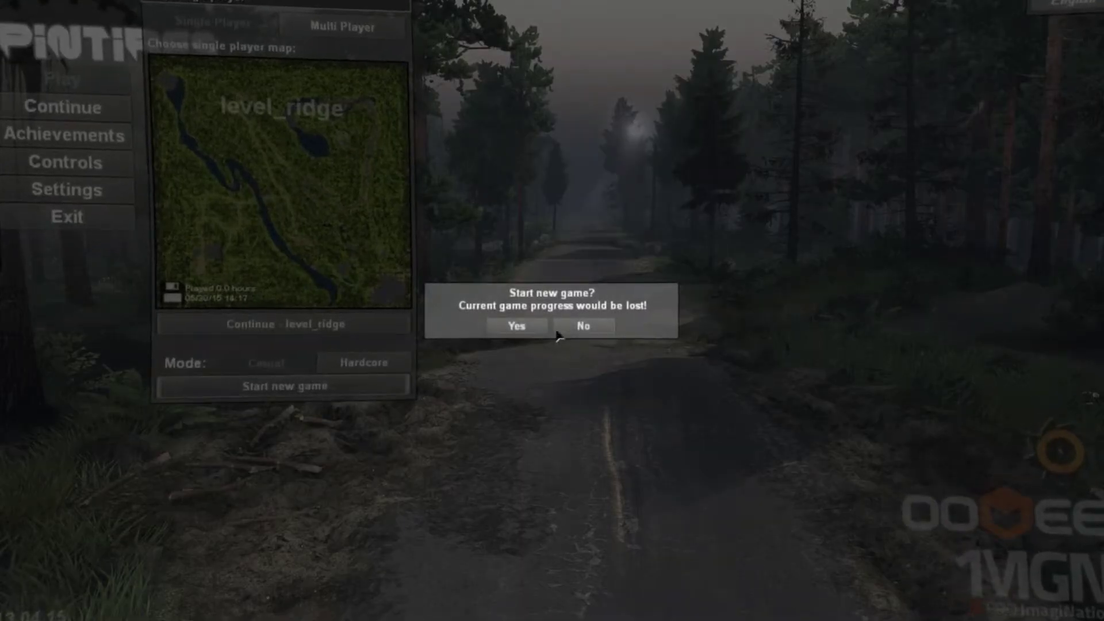
left_click(518, 326)
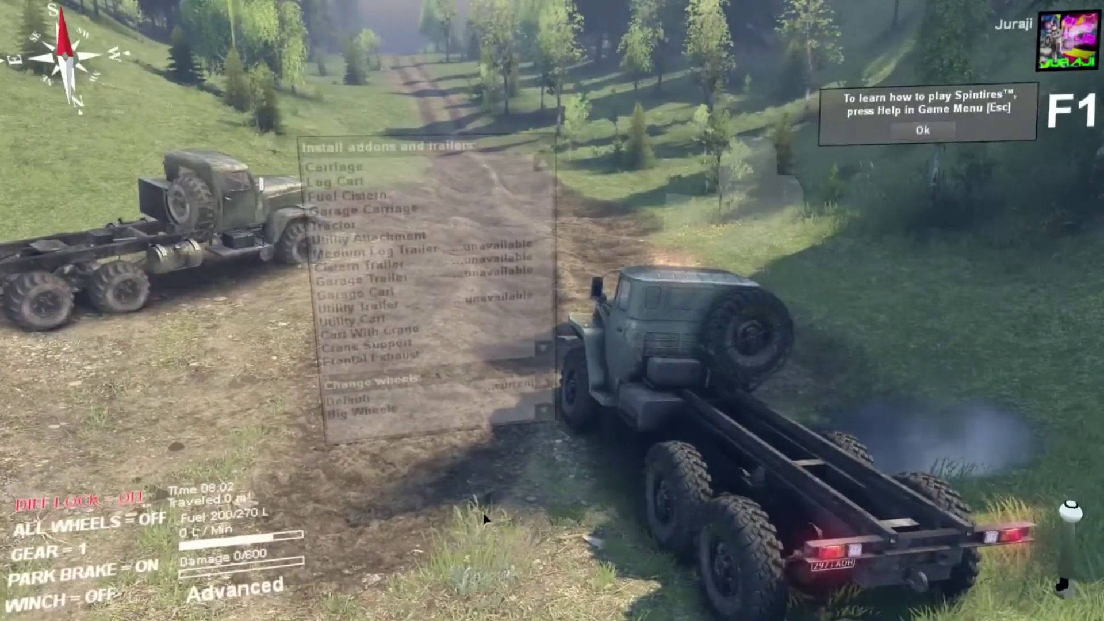
- View the level overview map with the M key
key("m")
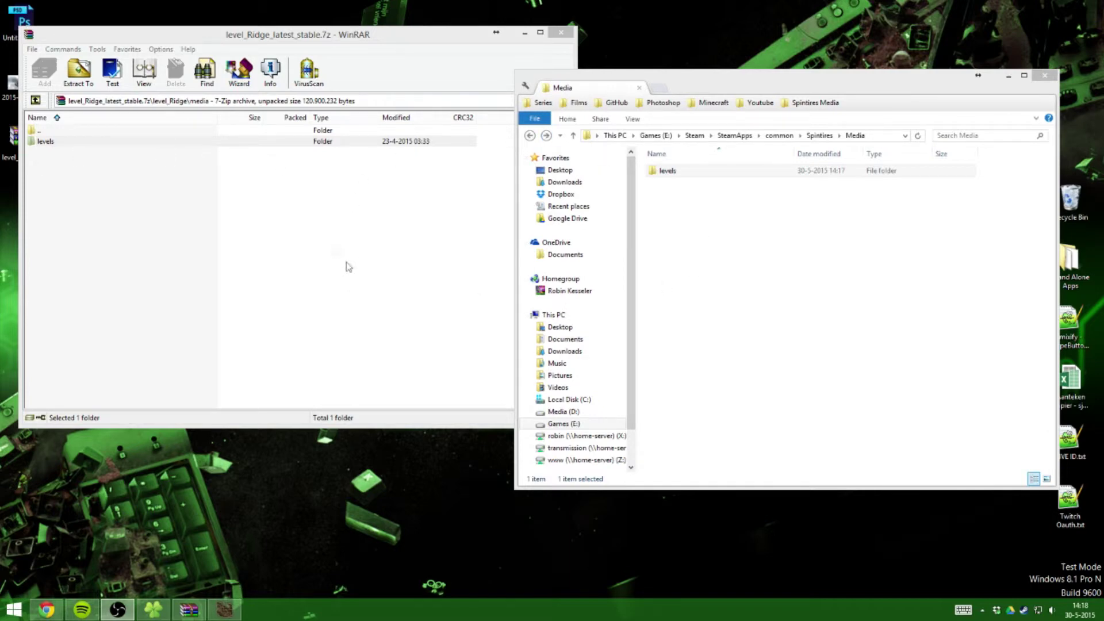
- Return to Chrome's Maps Archives tab and scroll through the map listings
left_click(46, 610)
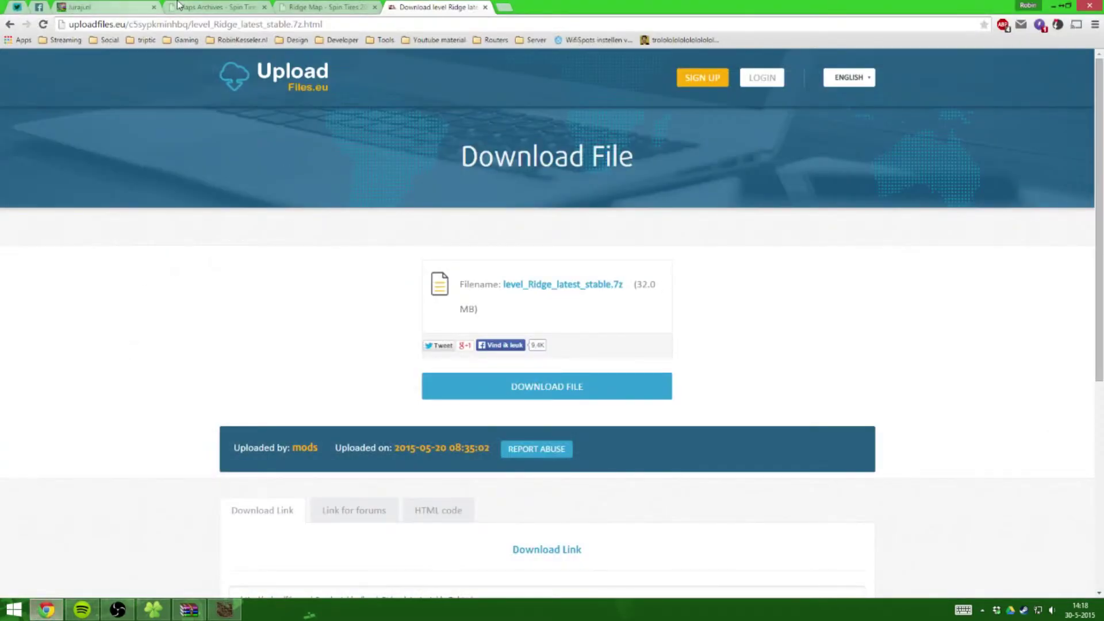
left_click(184, 6)
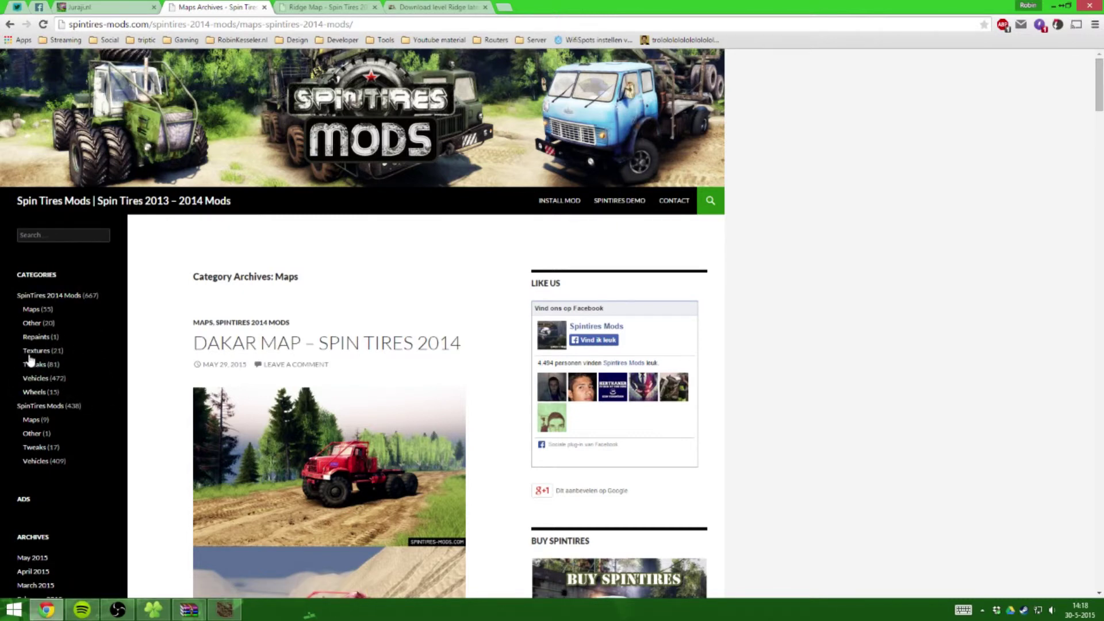
scroll(384, 399, "down", 6)
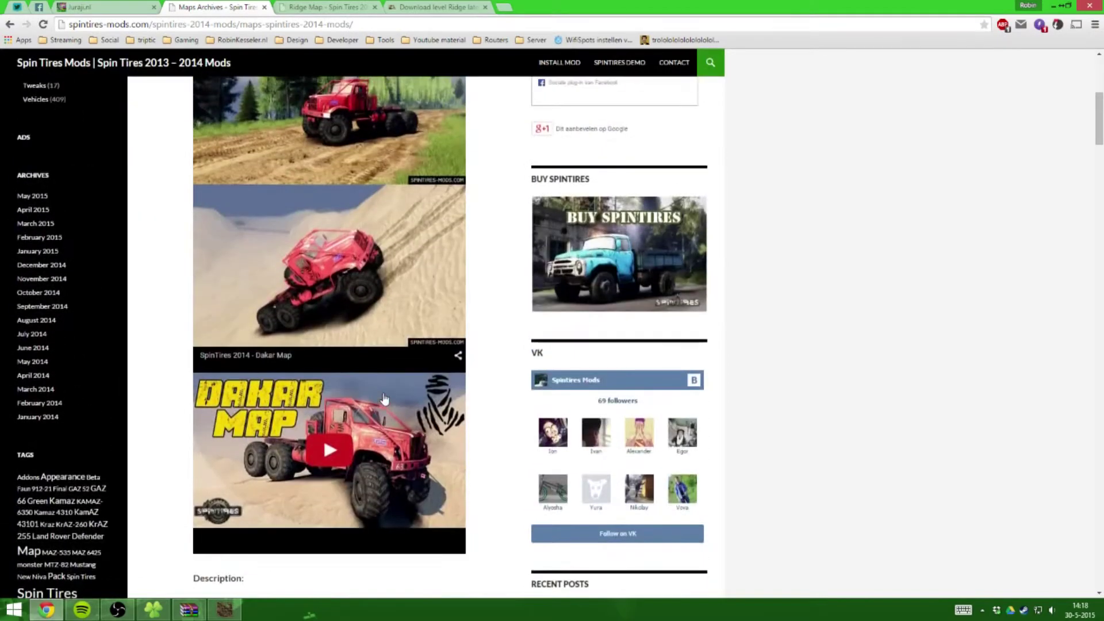
scroll(383, 393, "down", 6)
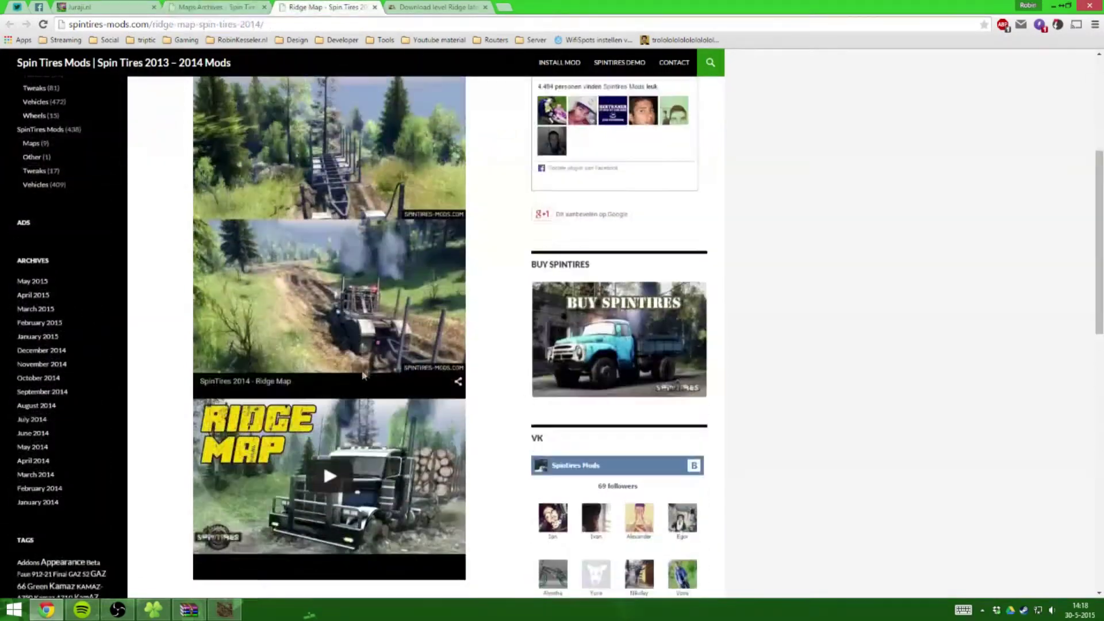
scroll(370, 381, "down", 6)
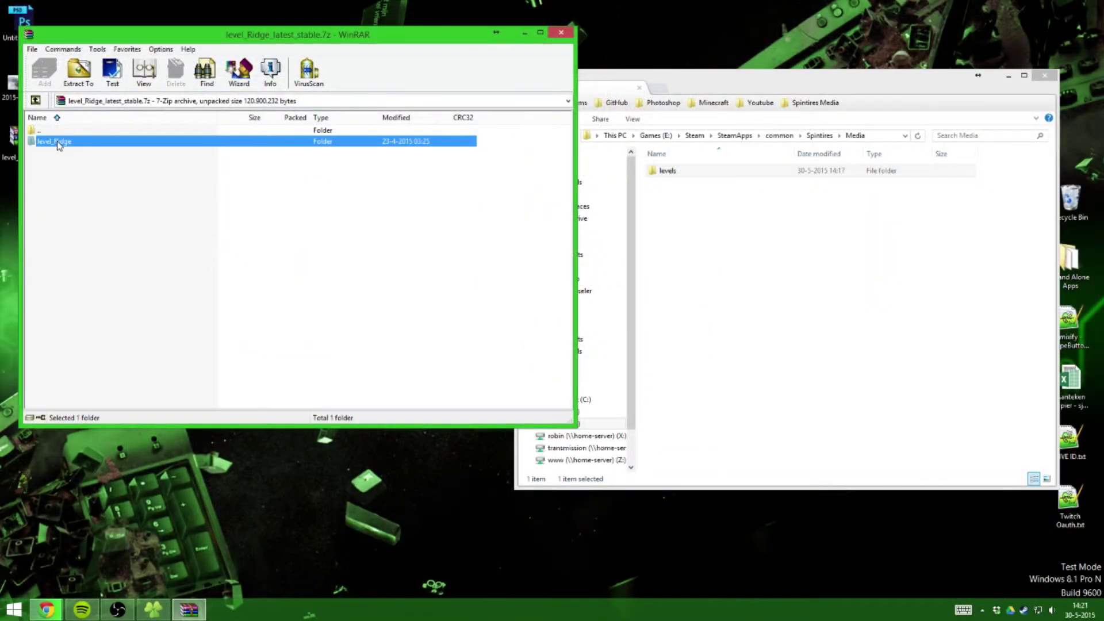
- Delete the level_Ridge folder wrongly extracted into Media, then reopen level_Ridge\media and select levels in WinRAR
left_click_drag(58, 145, 777, 201)
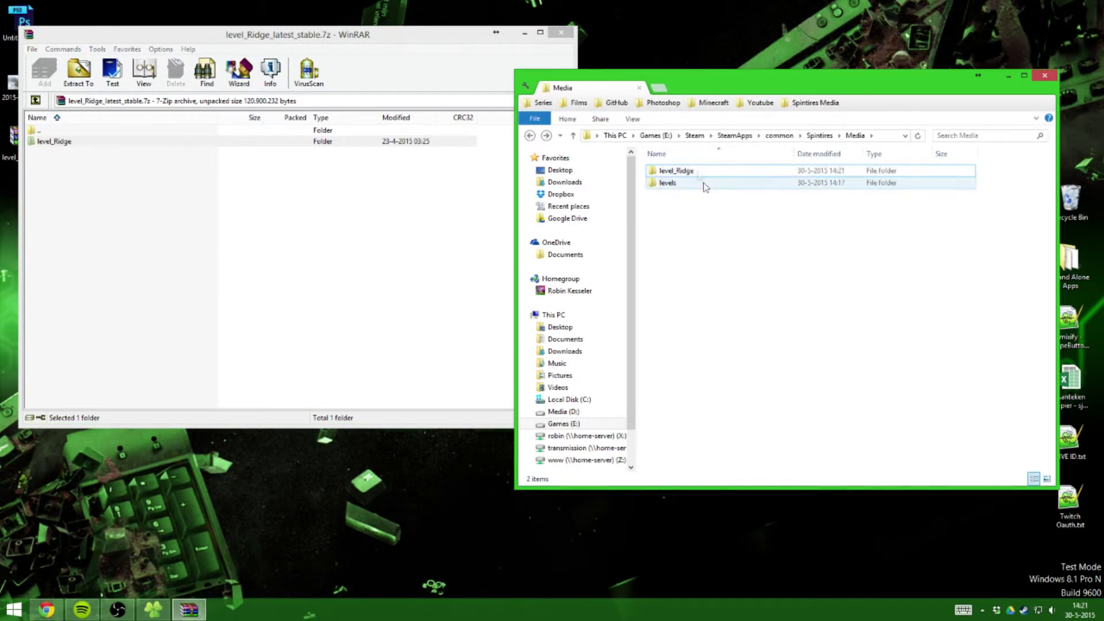
key("Delete")
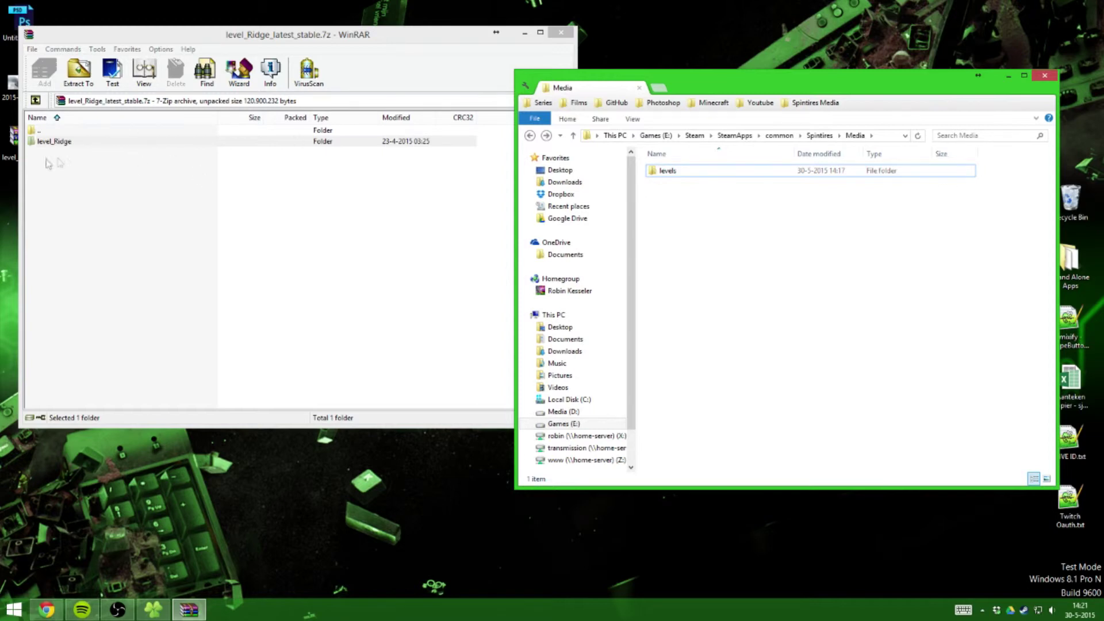
double_click(57, 141)
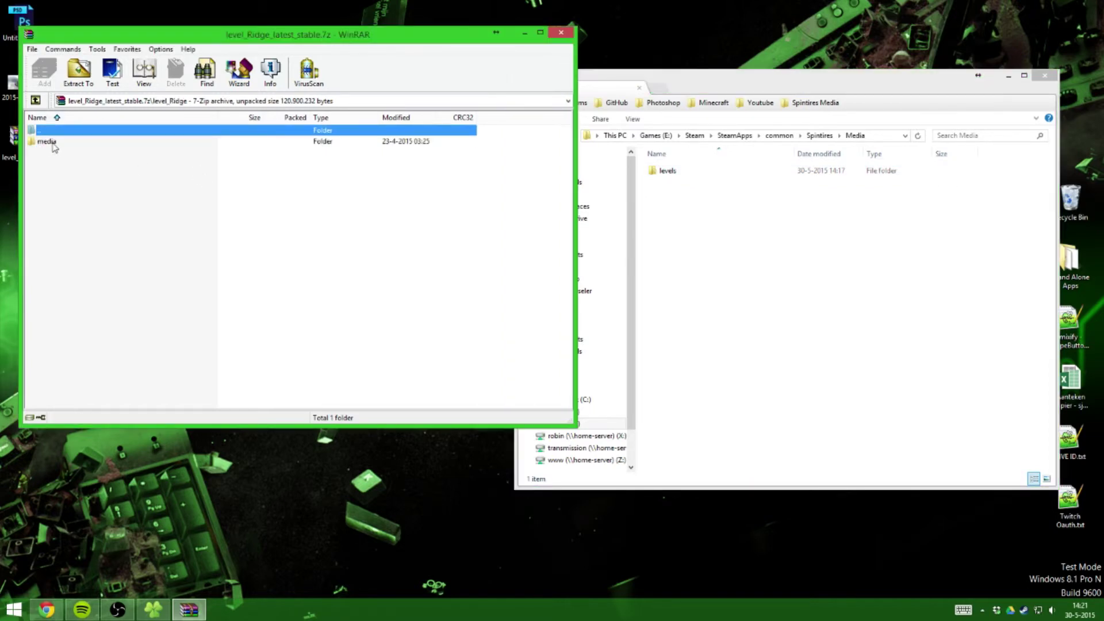
double_click(50, 142)
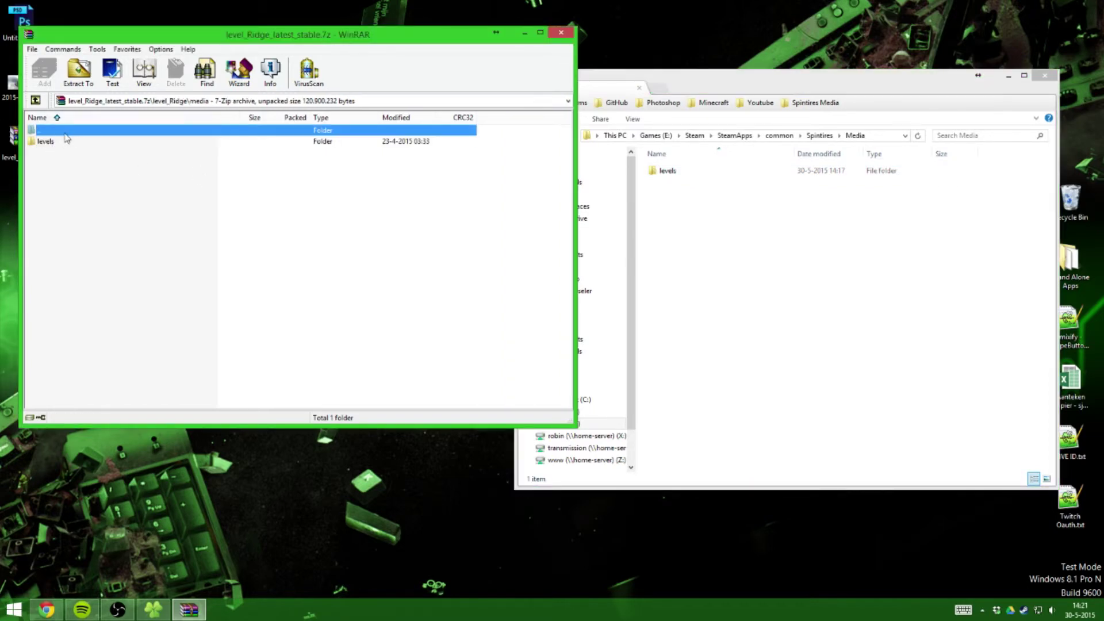
double_click(61, 132)
double_click(56, 143)
left_click(48, 143)
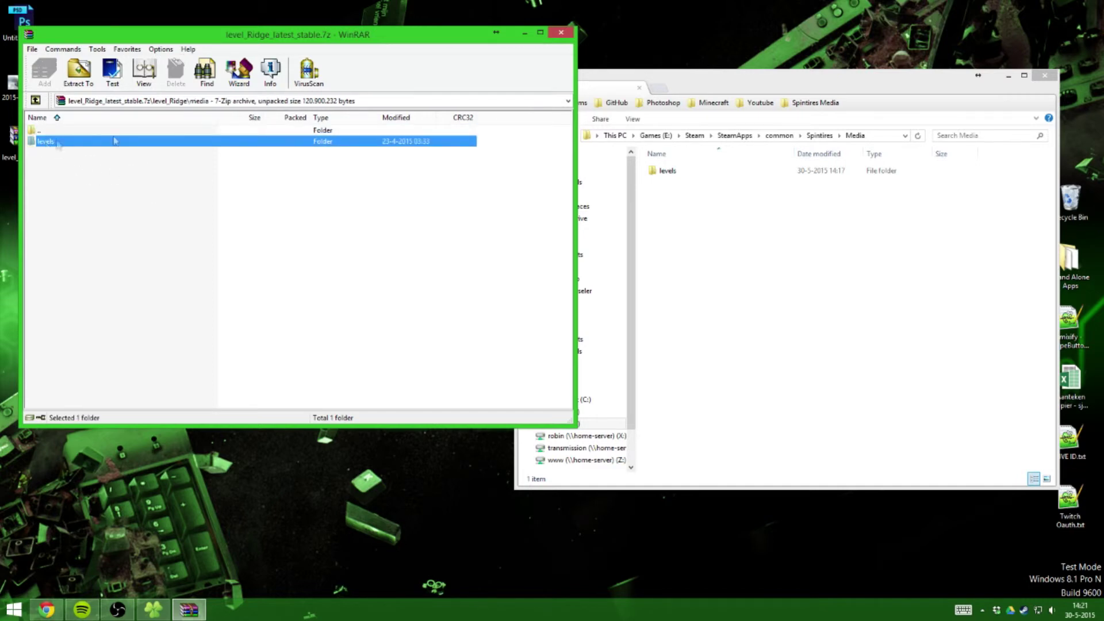